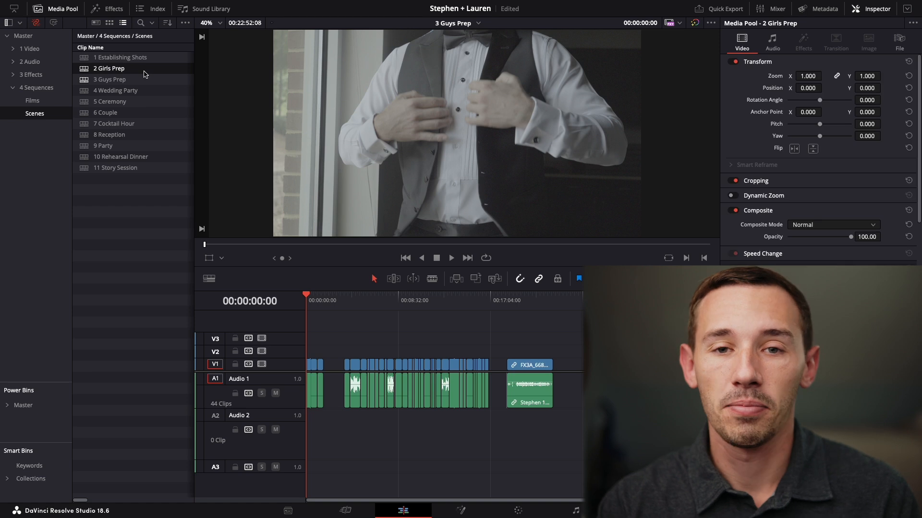
Select all clips in the 3 Guys Prep timeline and close every gap between them
left_click(139, 81)
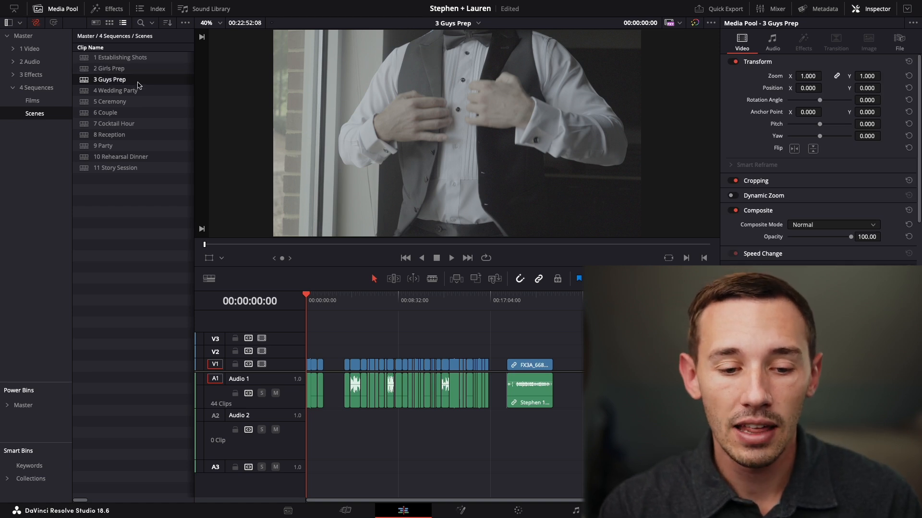
left_click(317, 308)
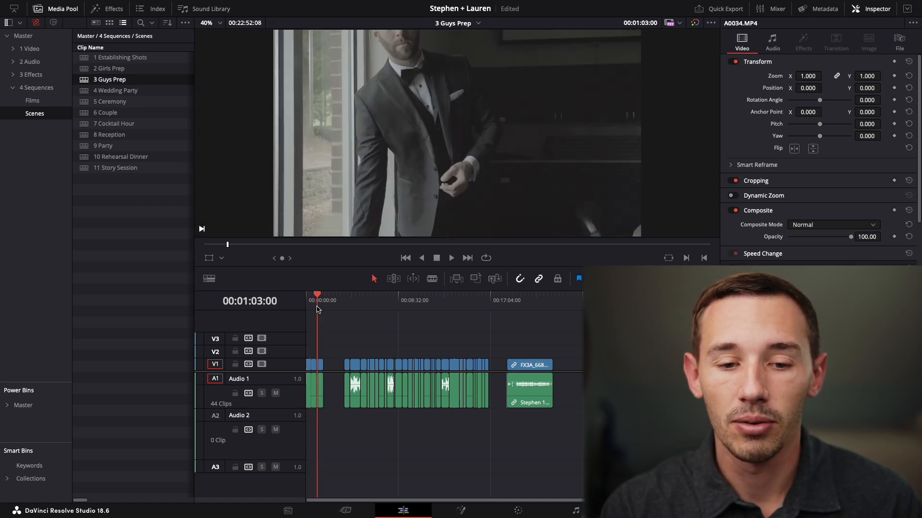
left_click_drag(314, 310, 419, 296)
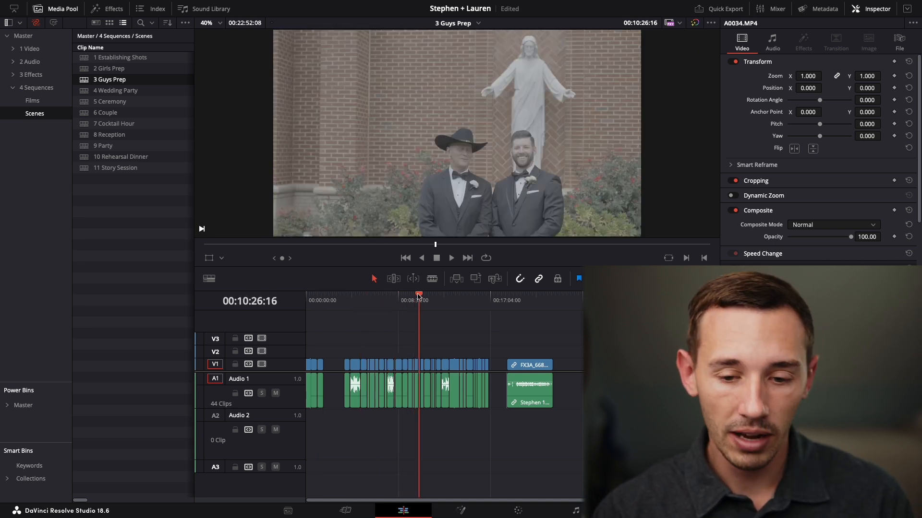
left_click_drag(595, 346, 300, 449)
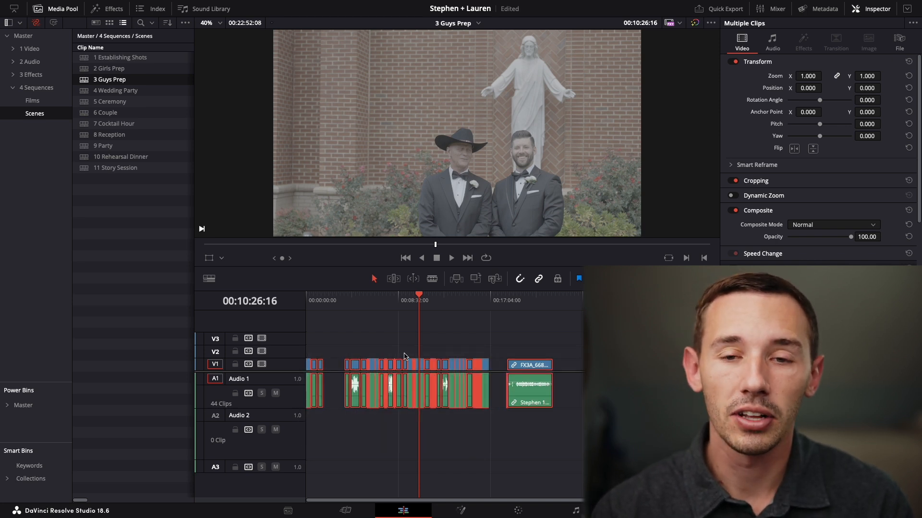
key("shift+BackSpace")
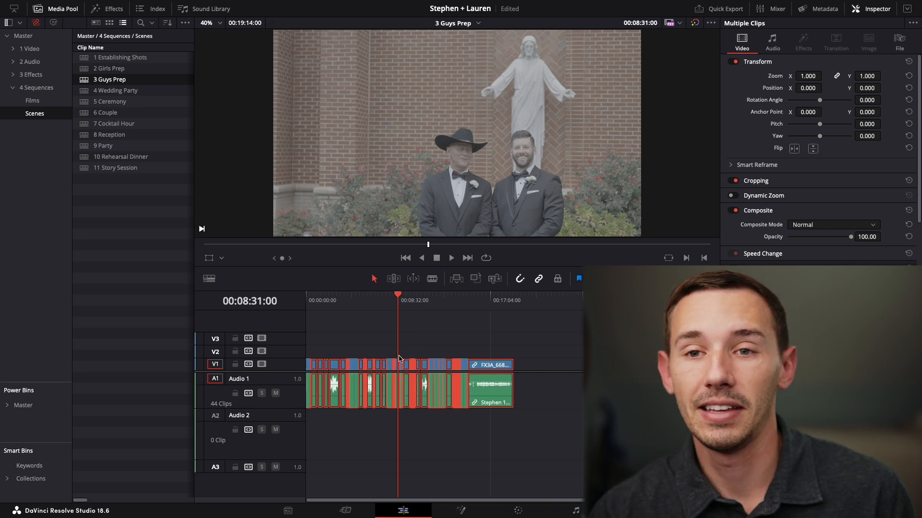
left_click(339, 344)
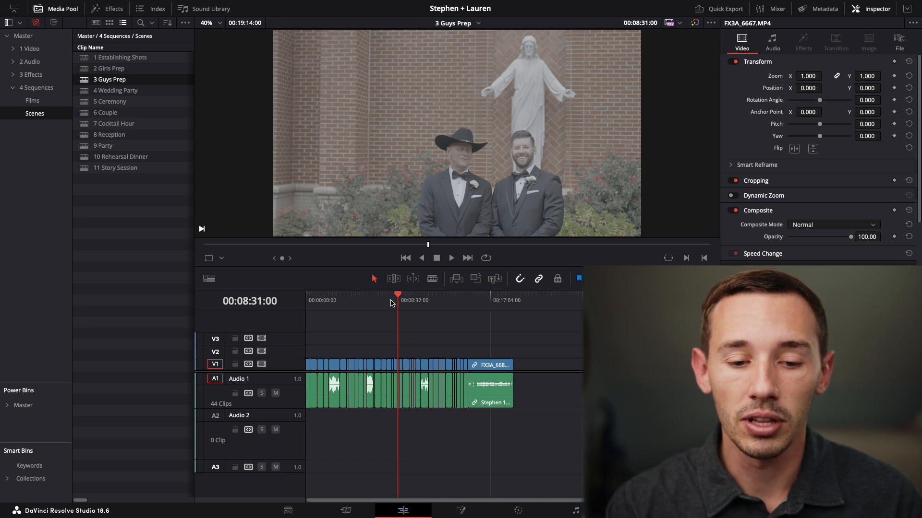
Apply the Simple Grade PowerGrade to the group shot at 00:05:21:12 on the Color page
left_click_drag(372, 302, 364, 306)
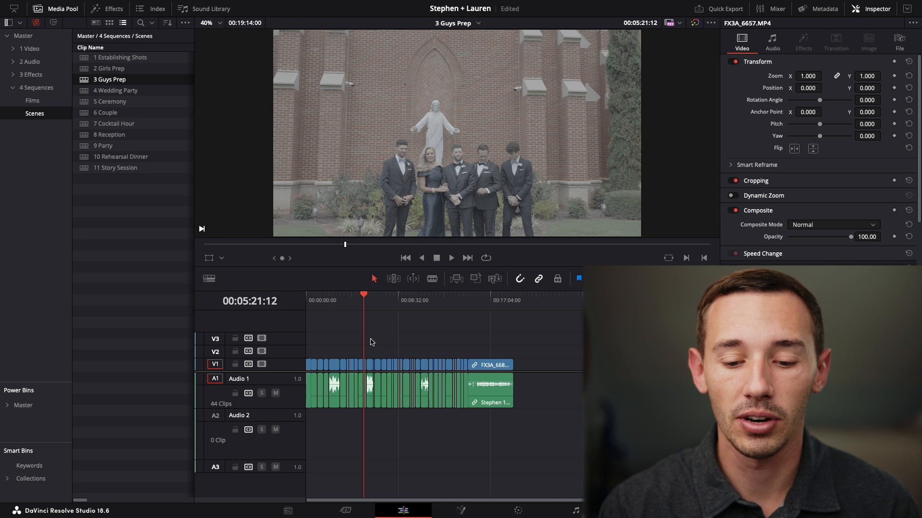
left_click(519, 511)
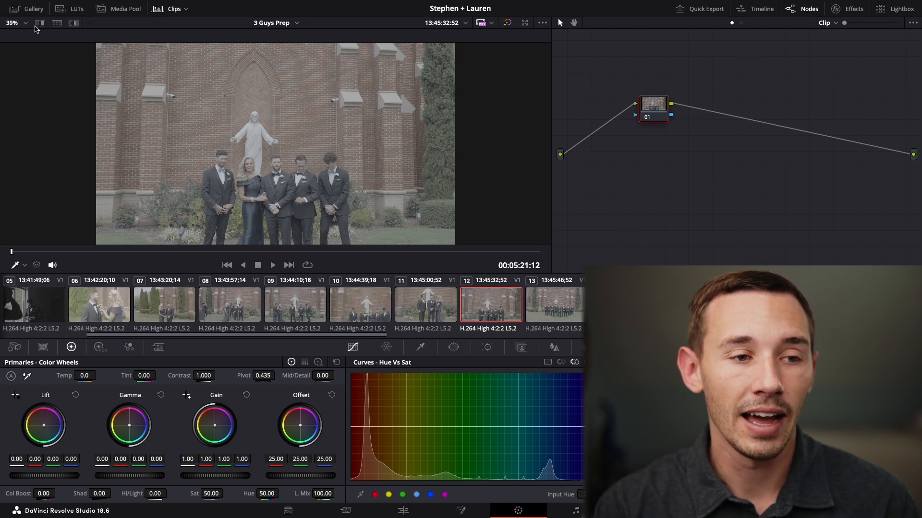
left_click(34, 9)
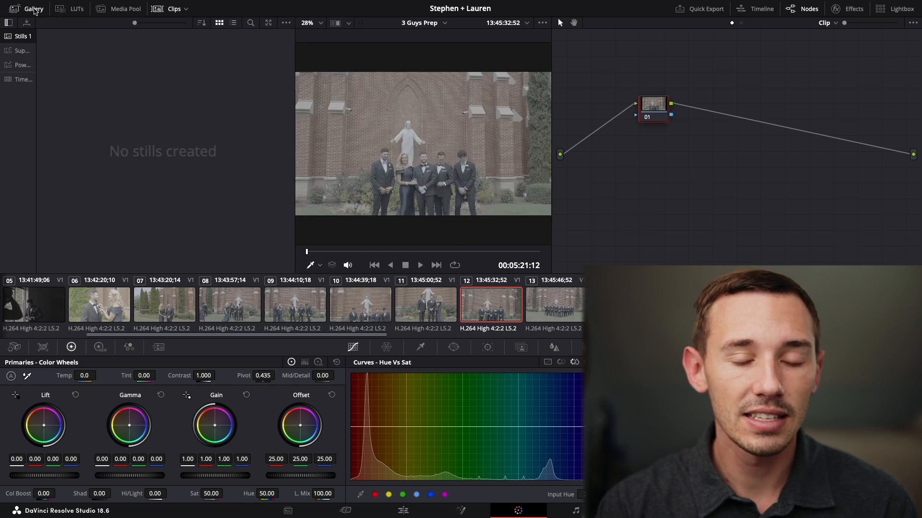
left_click(21, 67)
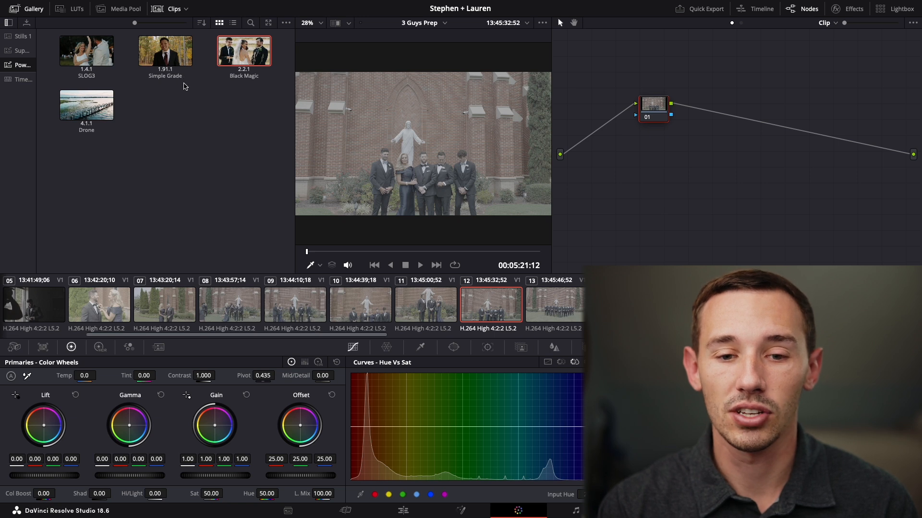
mouse_move(163, 50)
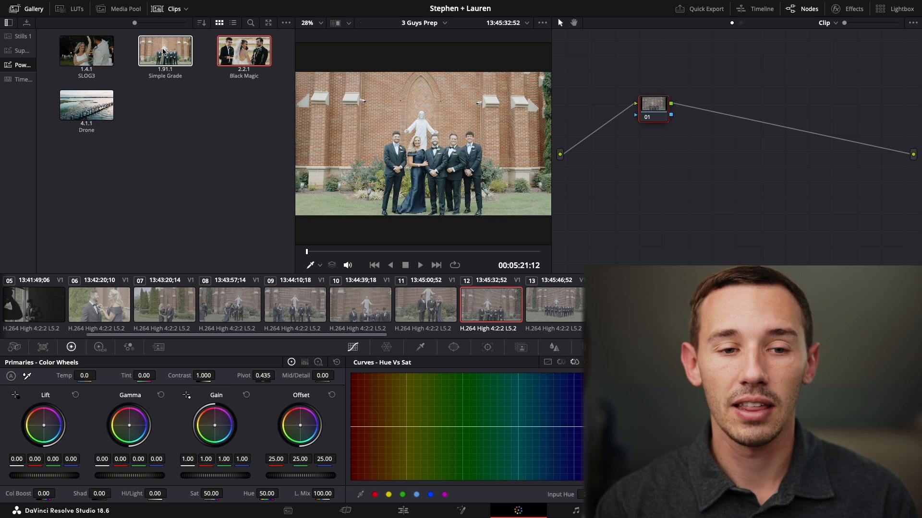
left_click_drag(164, 50, 672, 146)
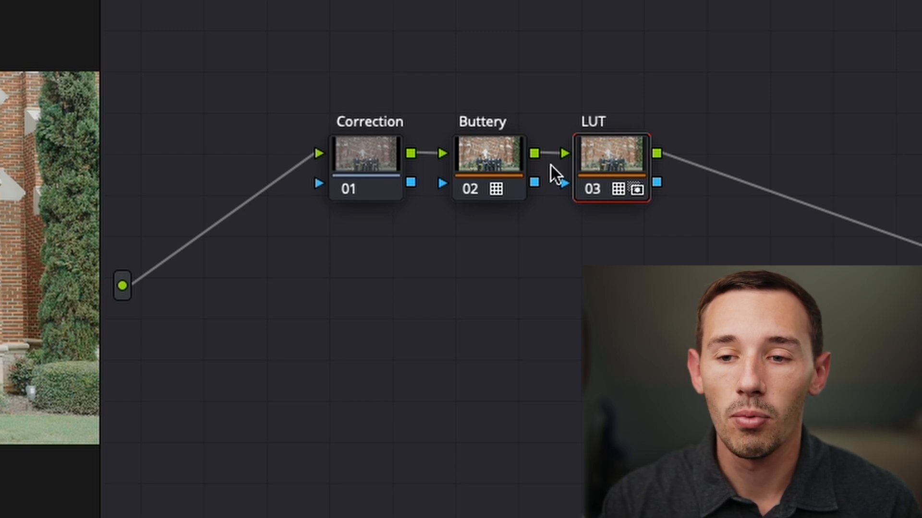
Lower the Gamma master to -0.07 on the Correction node, judging a frame mid-clip with the gallery hidden
left_click(359, 151)
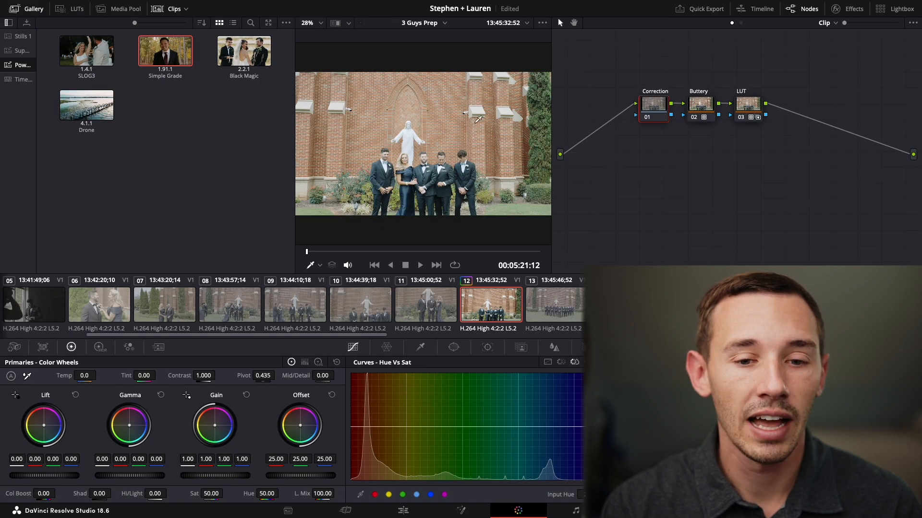
left_click(27, 9)
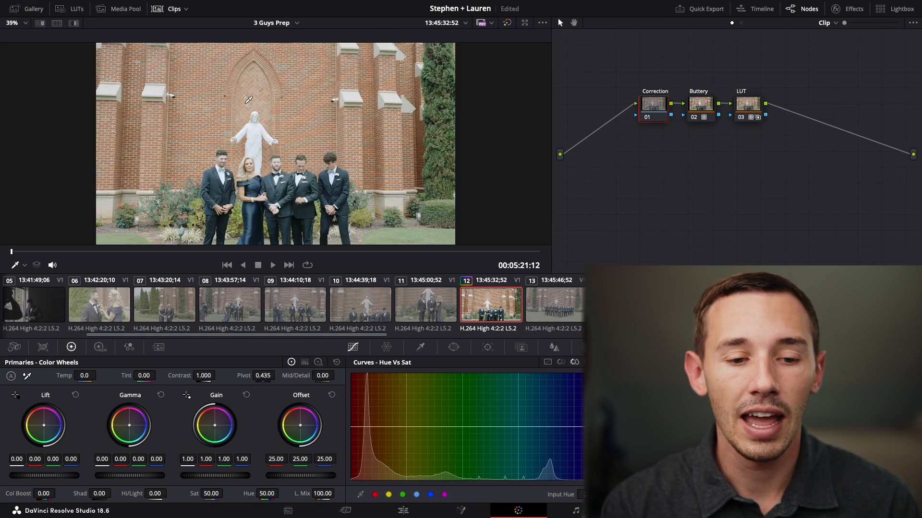
left_click(276, 251)
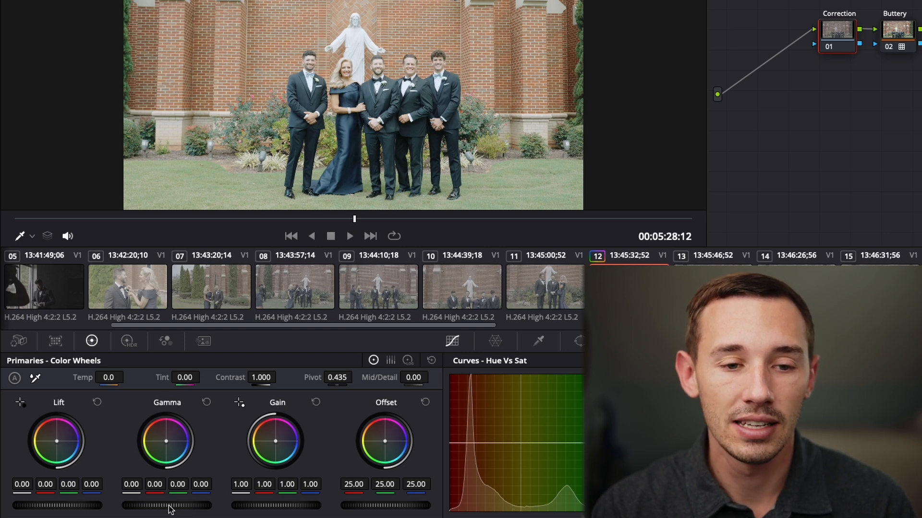
left_click_drag(166, 506, 145, 506)
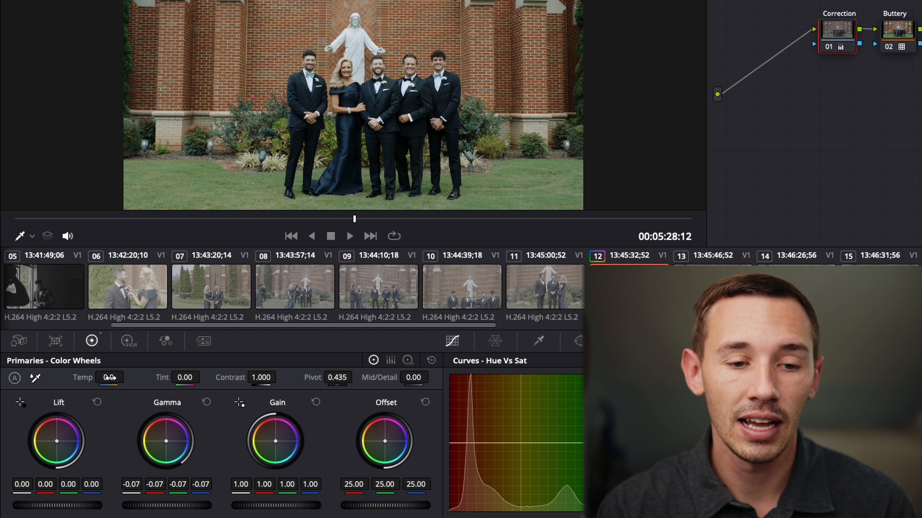
White-balance the Correction node from the groom's white shirt, then fine-tune Temp to 61.1 and Tint to 6.87
left_click(35, 377)
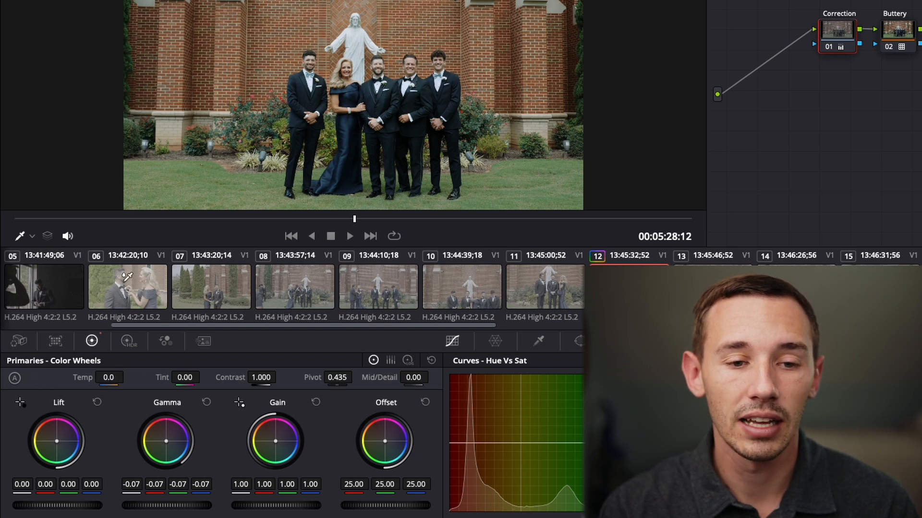
left_click(377, 90)
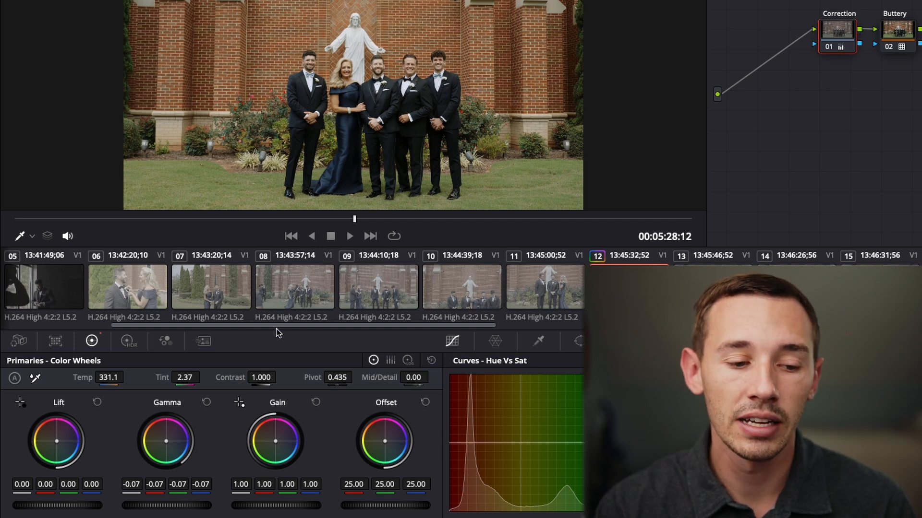
left_click_drag(109, 378, 91, 378)
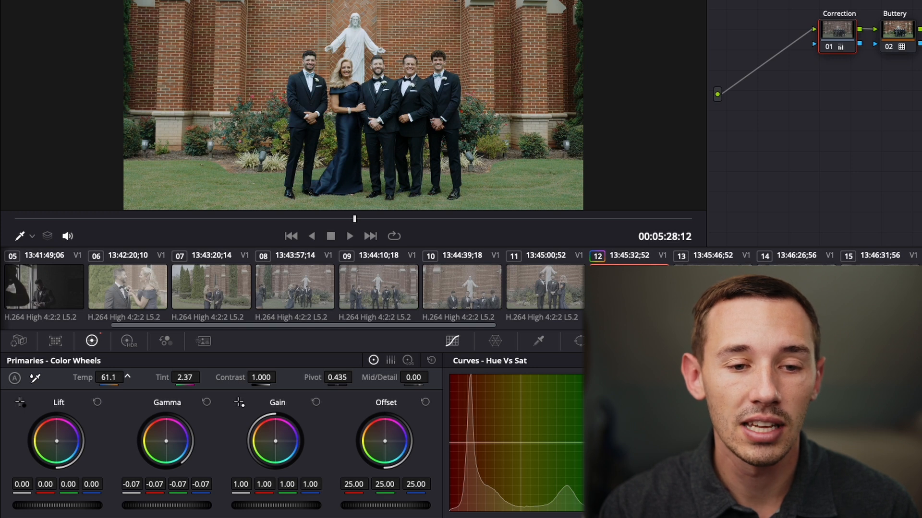
left_click_drag(185, 377, 195, 377)
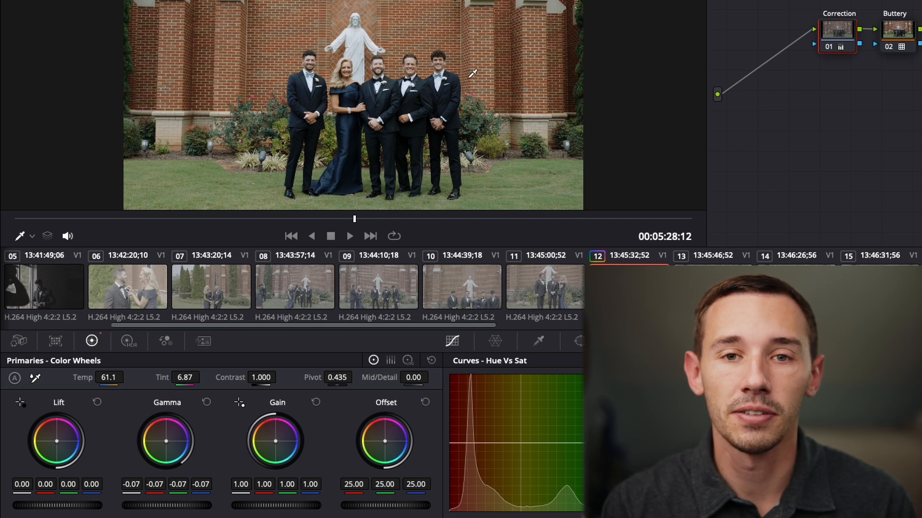
Apply clip 12's grade to clips 13 through 19, replacing their existing grades
left_click_drag(473, 325, 570, 327)
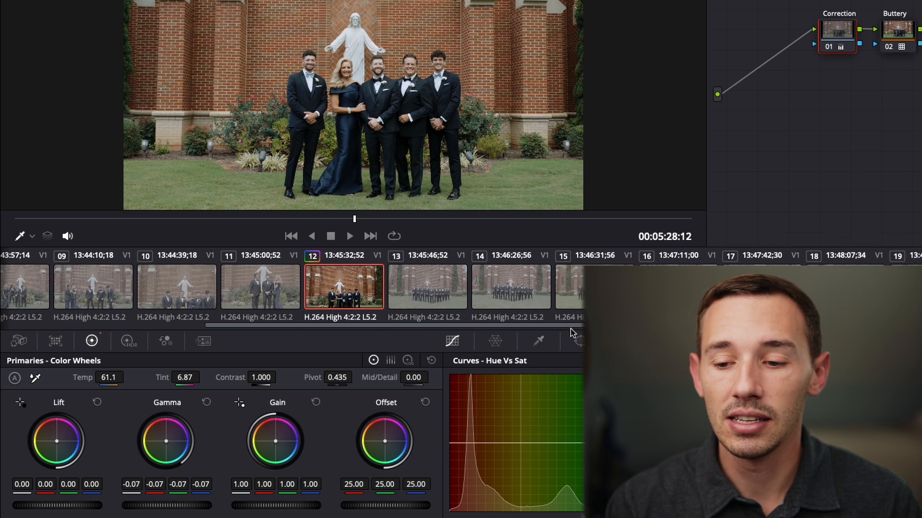
left_click(427, 288)
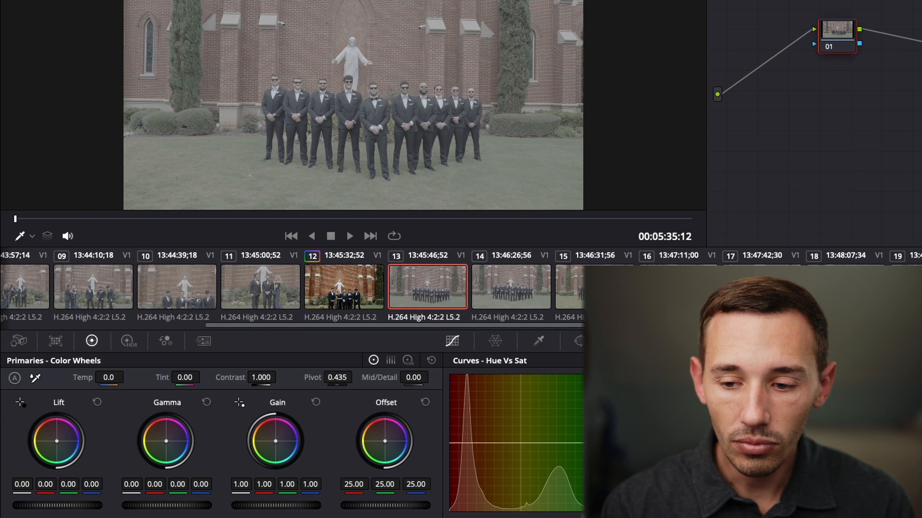
left_click(898, 288, "shift")
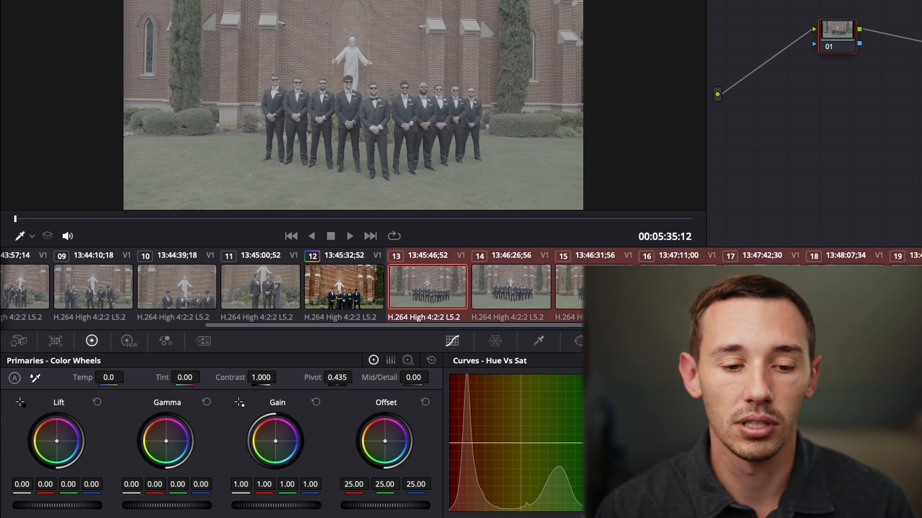
right_click(356, 287)
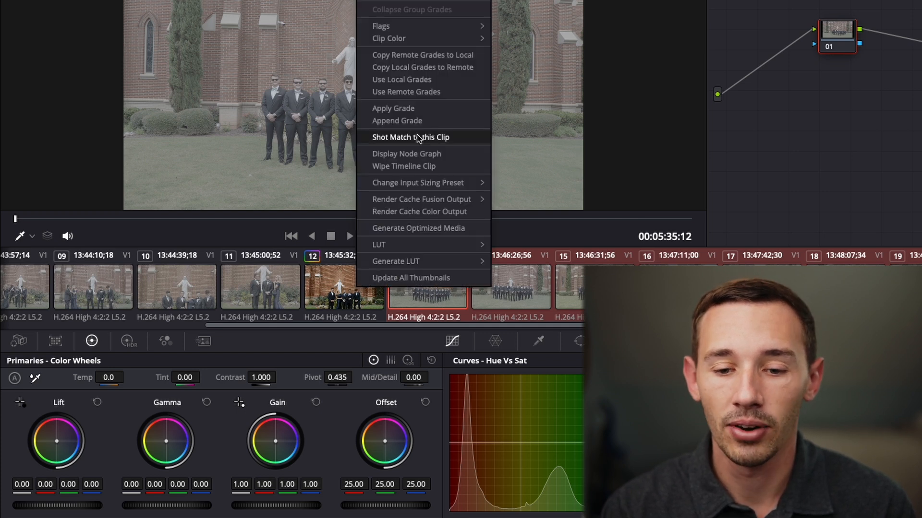
left_click(415, 113)
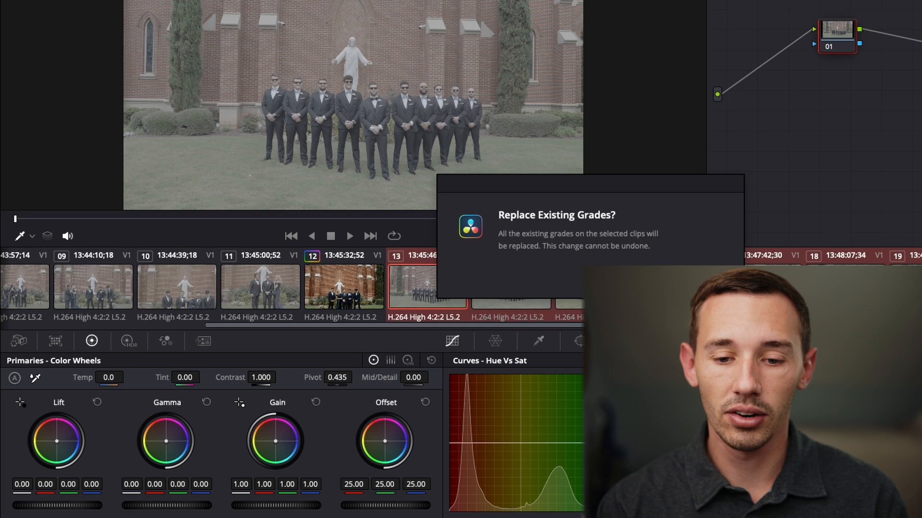
left_click(704, 280)
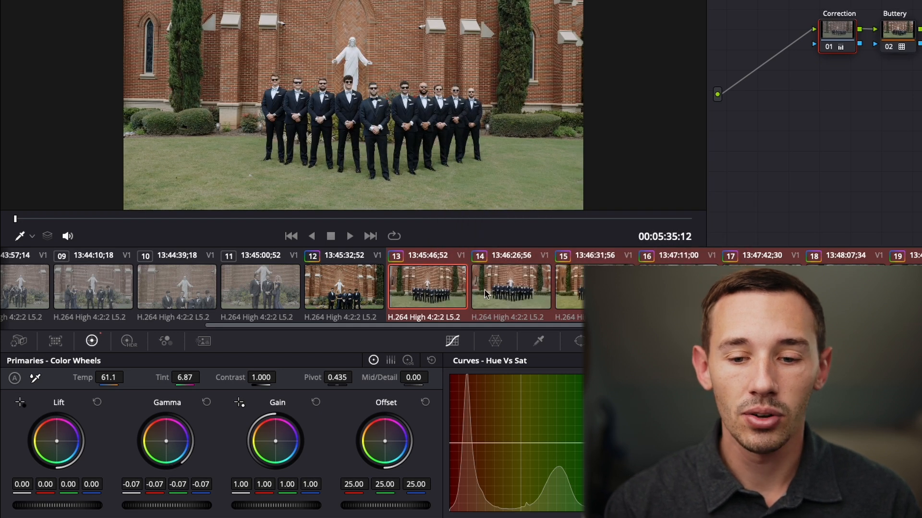
Check the clips that received the copied grade and lower Temp on the overly warm shots at 00:07:31:00 and 00:08:13:00
left_click(497, 288)
key("Down")
key("Down")
key("Down")
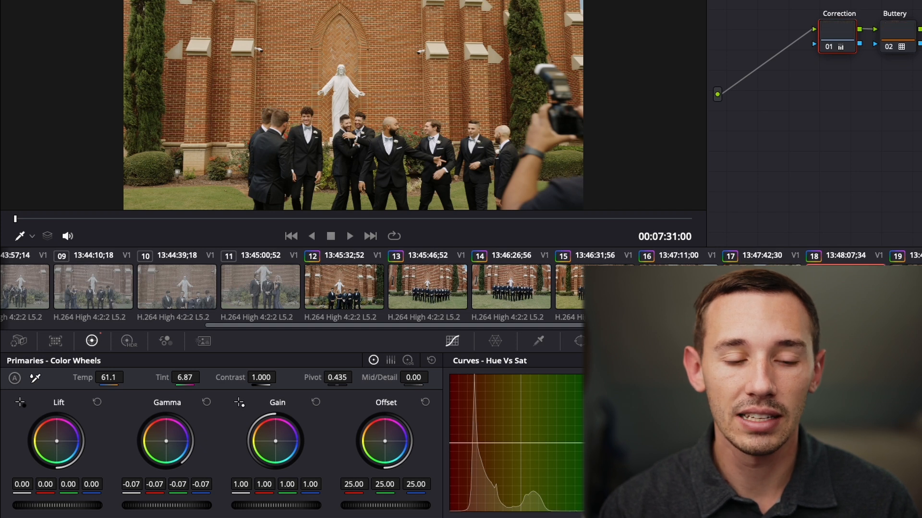
key("Down")
key("Up")
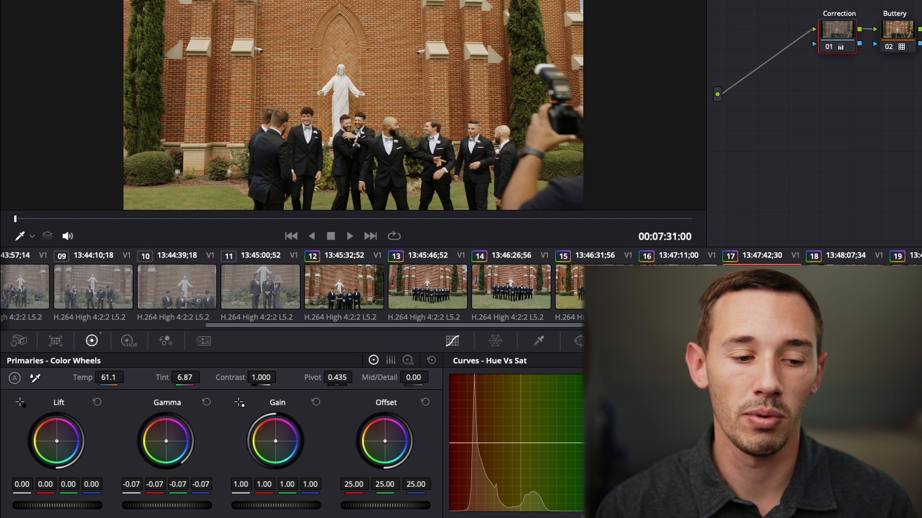
left_click_drag(109, 378, 82, 378)
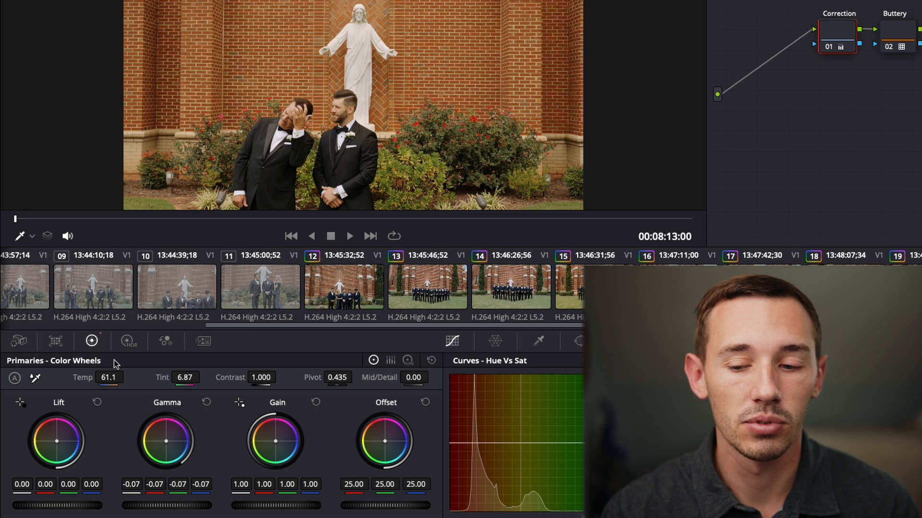
left_click_drag(109, 378, 82, 378)
Review the 3 Guys Prep timeline on the Edit page, examining which clips are graded and which still need grading
left_click_drag(535, 324, 582, 316)
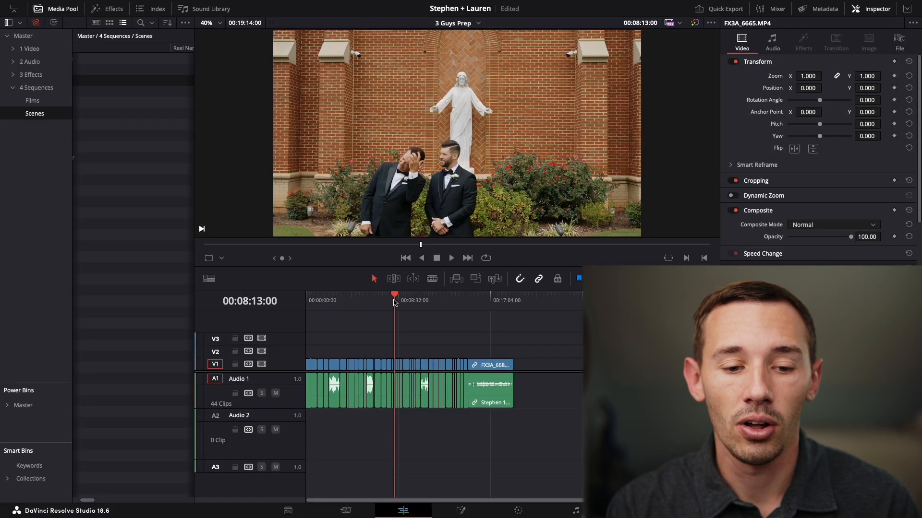
left_click(392, 301)
left_click_drag(308, 302, 508, 300)
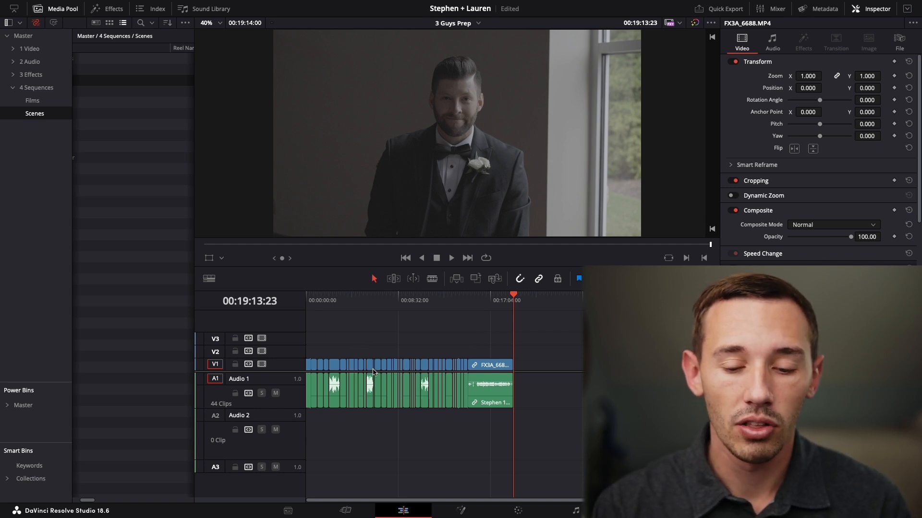
left_click(420, 306)
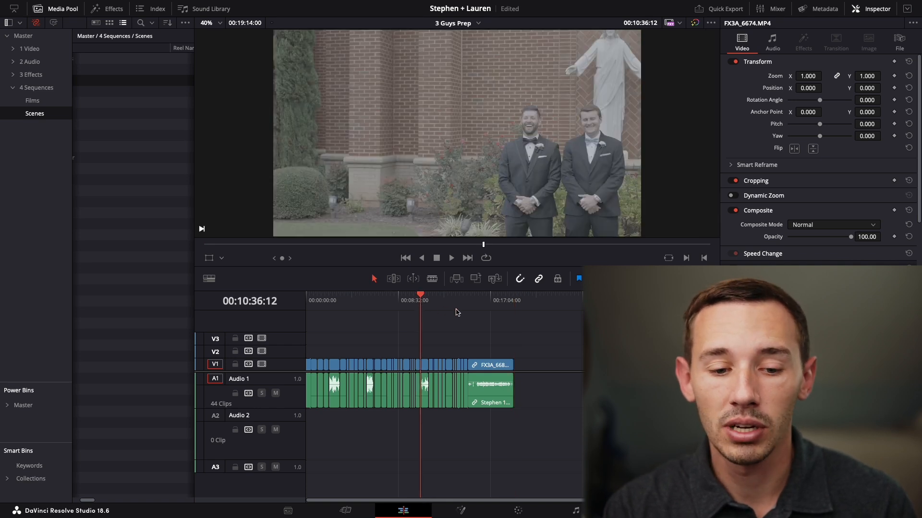
left_click(339, 310)
left_click_drag(336, 309, 369, 308)
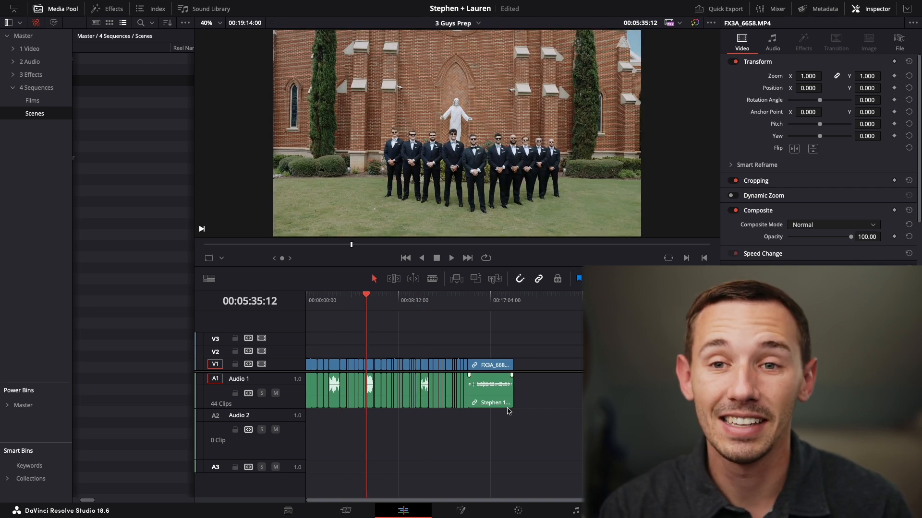
left_click_drag(527, 427, 304, 377)
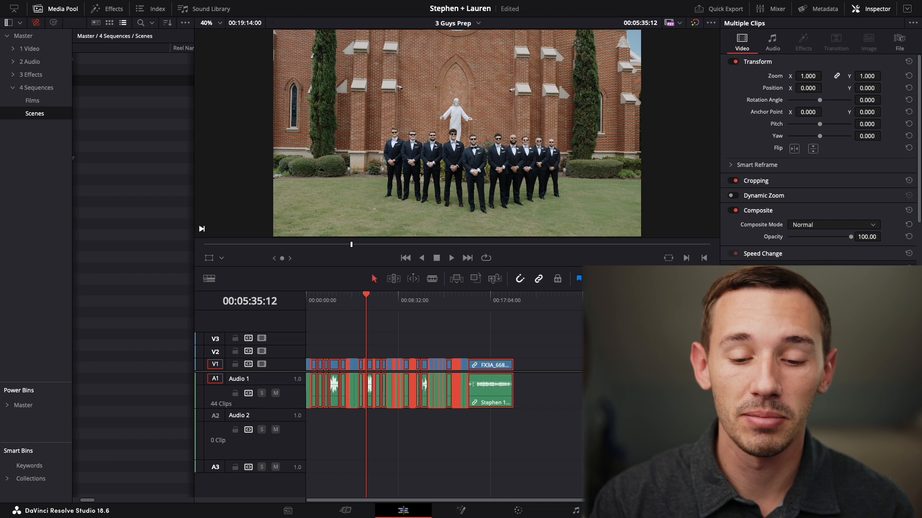
left_click(509, 365)
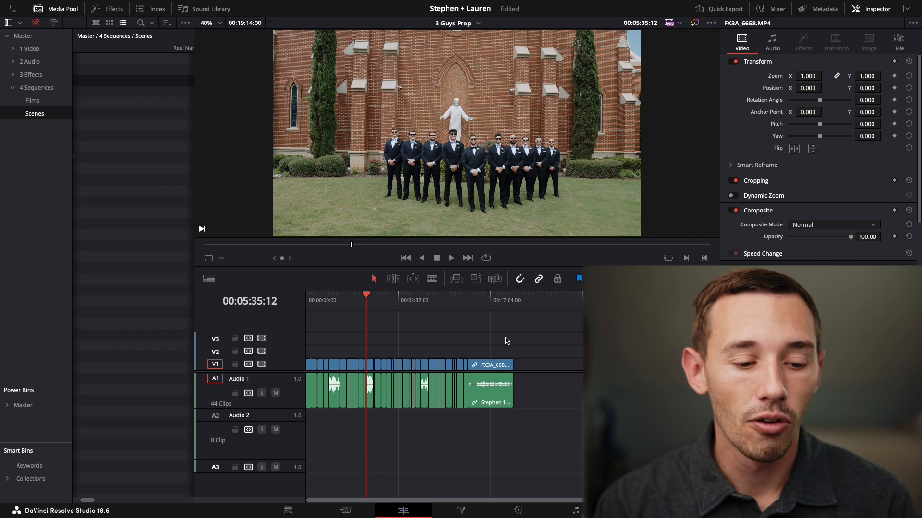
Open the 9 Party timeline from the Scenes bin, move the playhead to 00:11:06:08 and enlarge the Audio 1 track to show its waveforms
left_click_drag(89, 501, 79, 500)
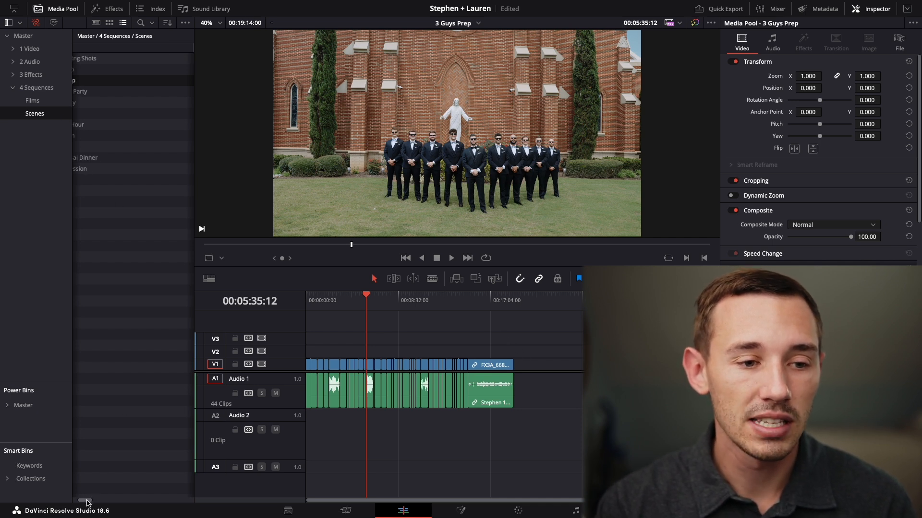
left_click(129, 149)
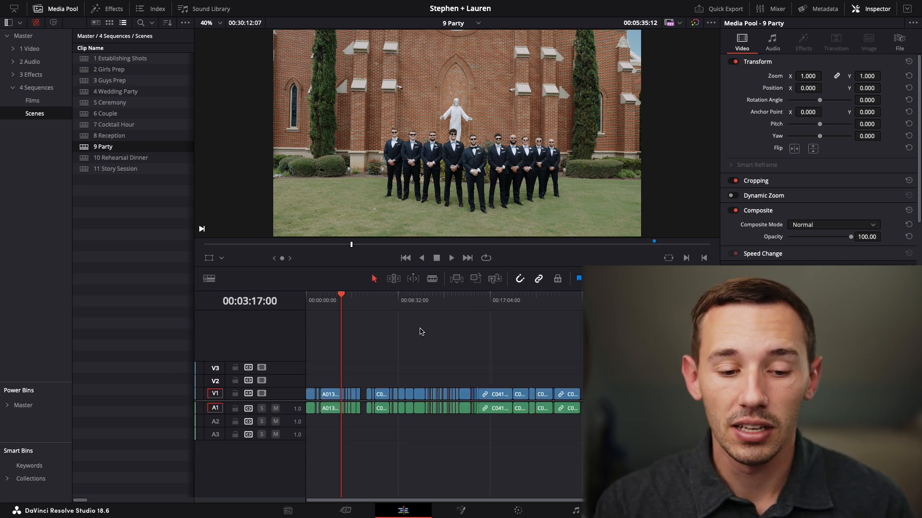
left_click(424, 305)
left_click_drag(288, 415, 291, 449)
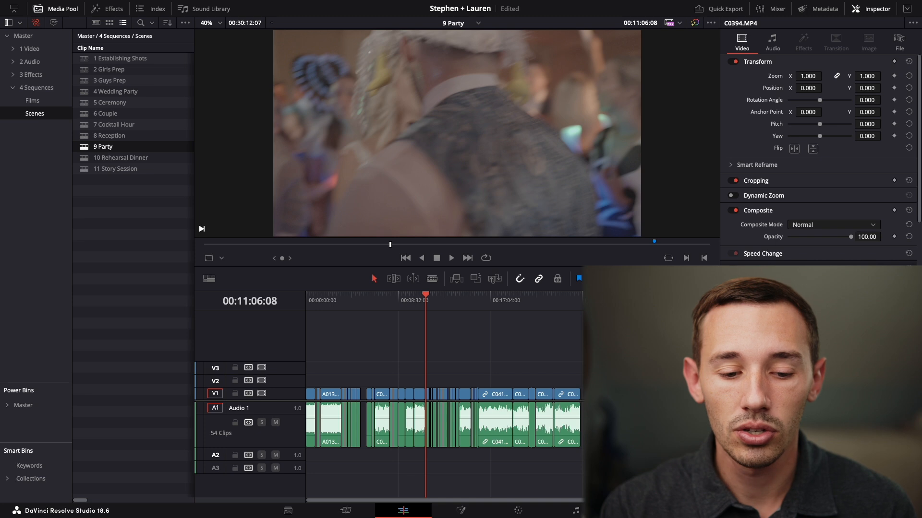
Set the left source channel of Audio 1 to Embedded Channel 2 in the clip attributes of all clips in the 9 Party timeline
left_click_drag(583, 379, 298, 466)
right_click(416, 429)
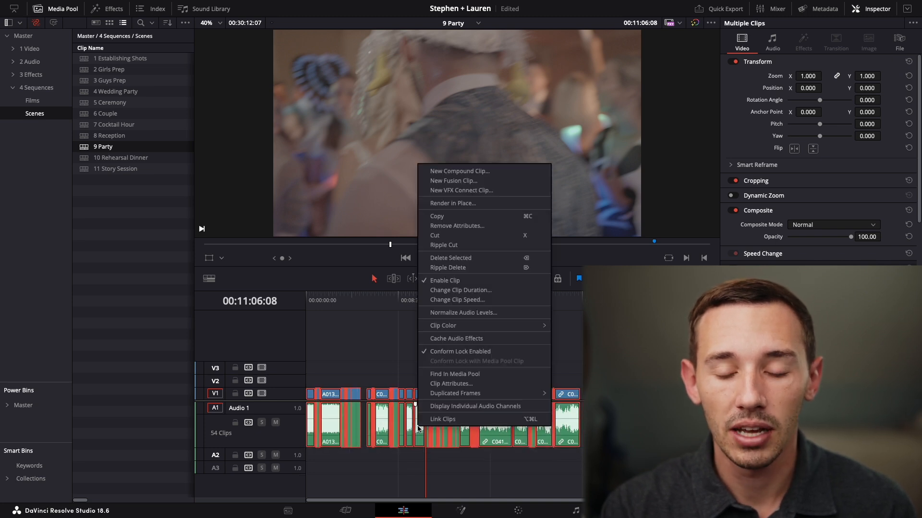
left_click(459, 383)
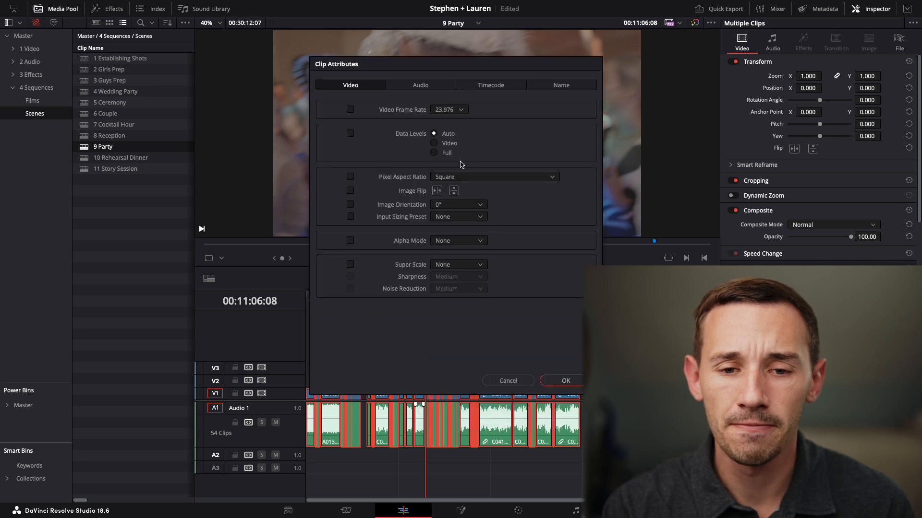
left_click(436, 89)
left_click(462, 146)
left_click(458, 181)
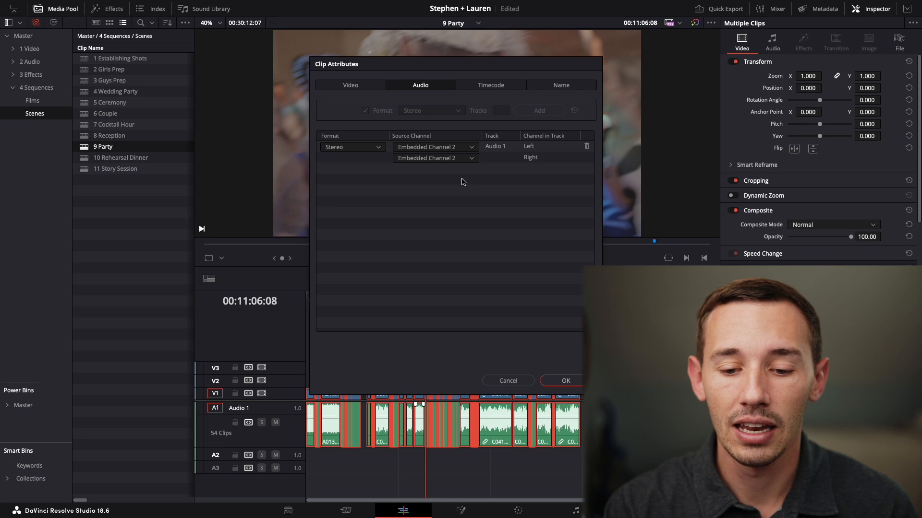
left_click(565, 382)
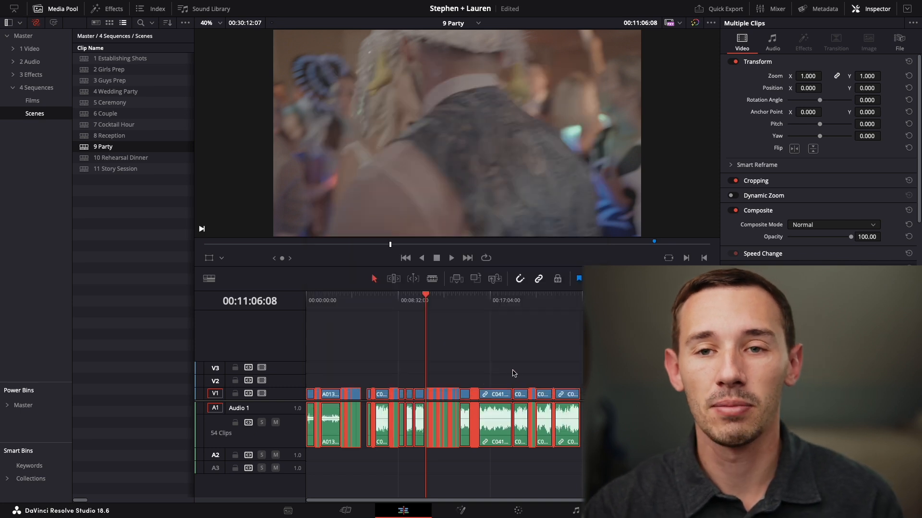
Deselect the clips and scrub through the 9 Party timeline to 00:10:00:08 to review the party footage
left_click(496, 361)
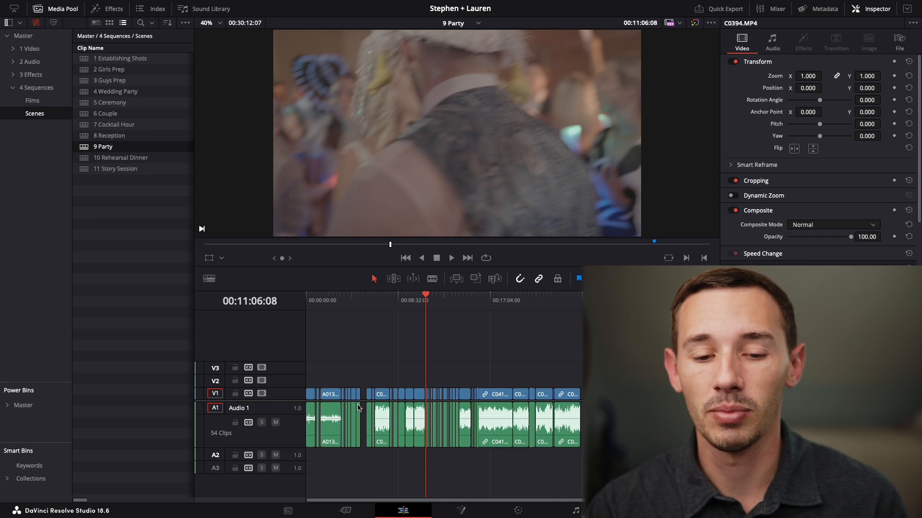
left_click_drag(406, 302, 376, 314)
left_click(414, 308)
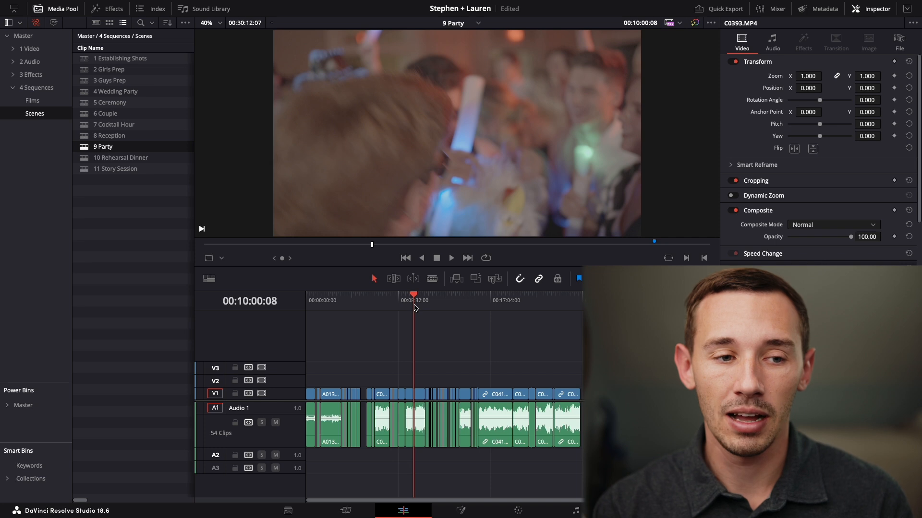